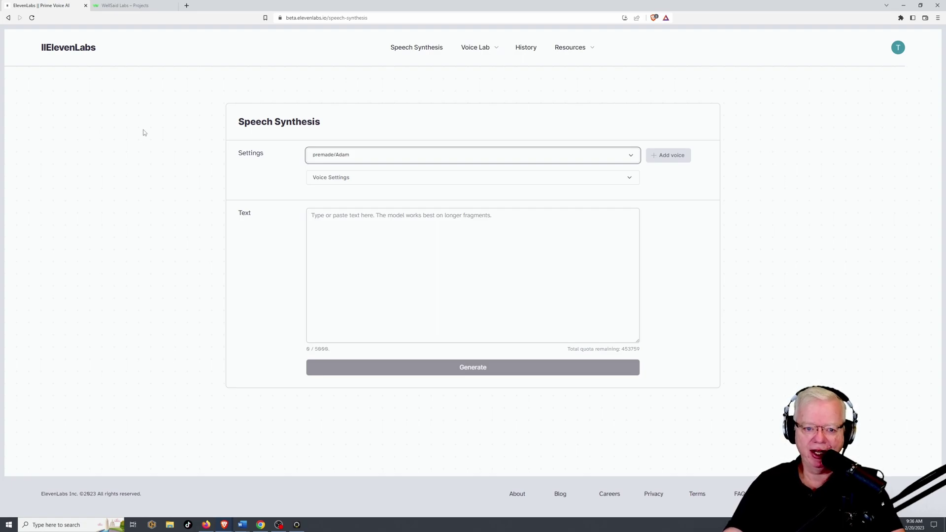
Preview the premade Arnold, Adam, Bella and Sam voices, leaving Adam as the selected voice.
click(328, 156)
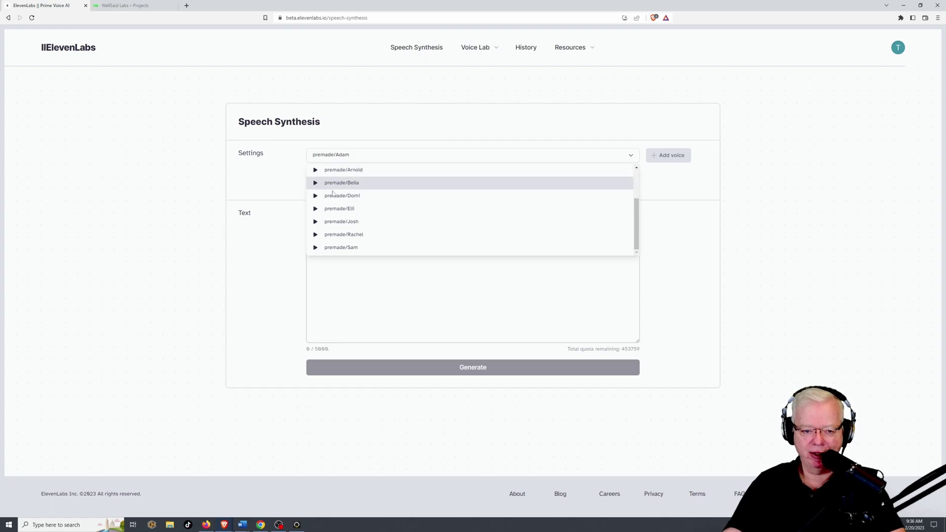
click(315, 170)
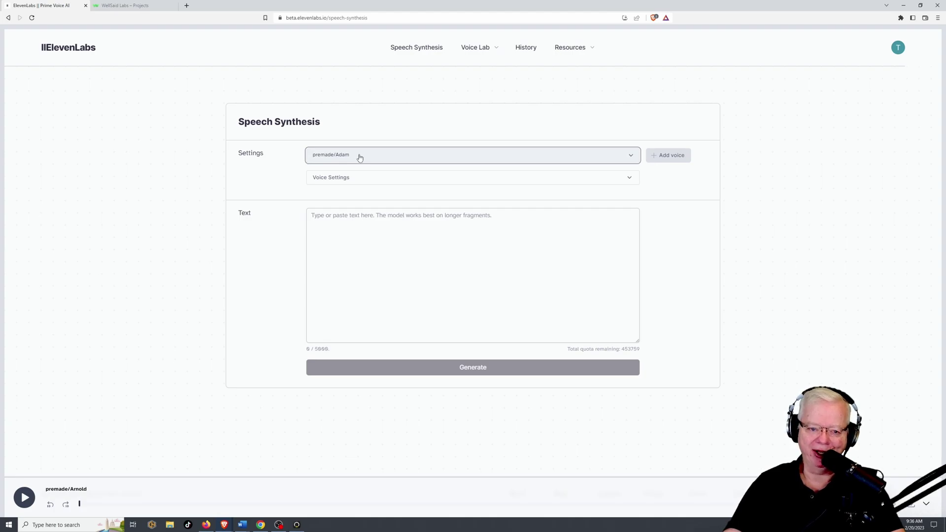
click(360, 157)
click(315, 196)
scroll(350, 195, down, 3)
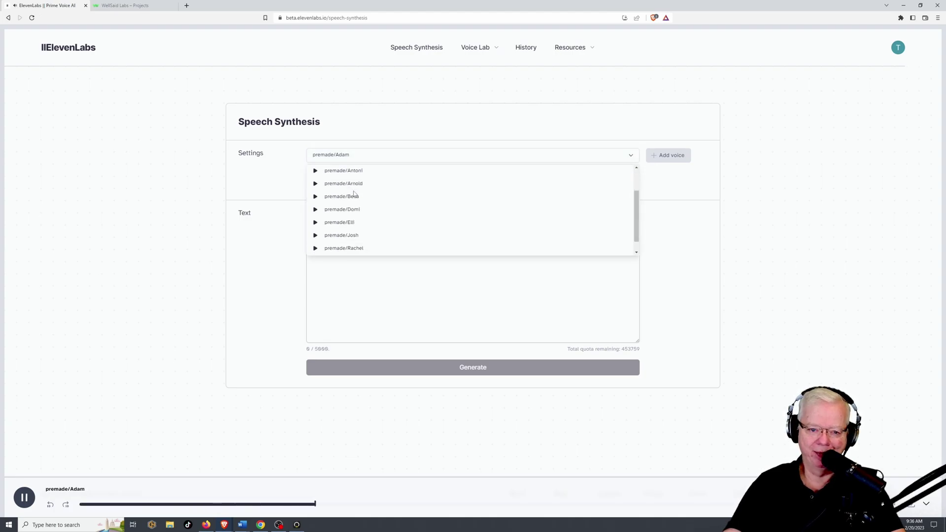
scroll(354, 193, up, 2)
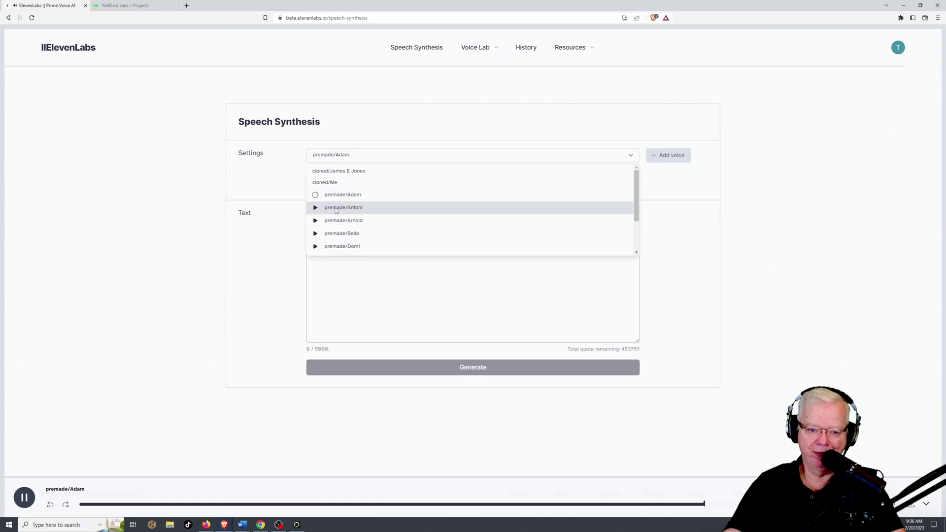
click(316, 234)
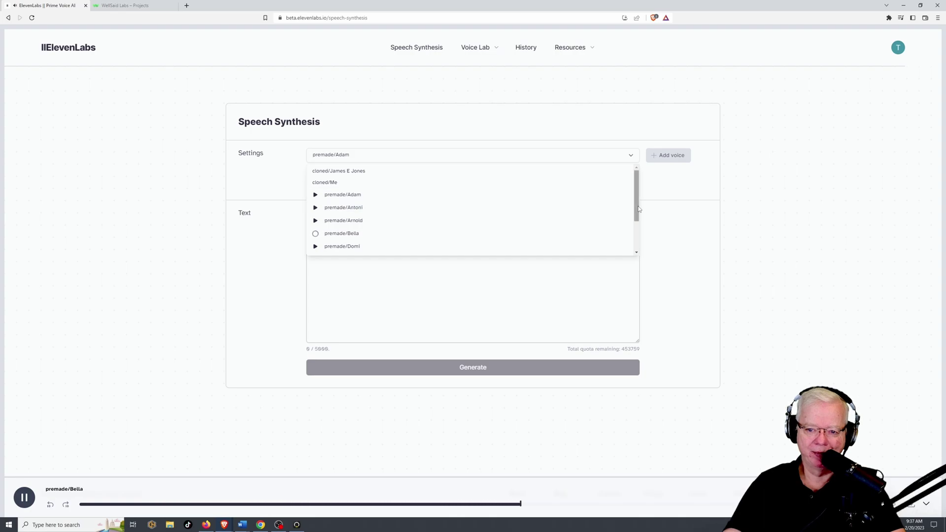
drag(636, 208, 633, 222)
scroll(482, 229, down, 1)
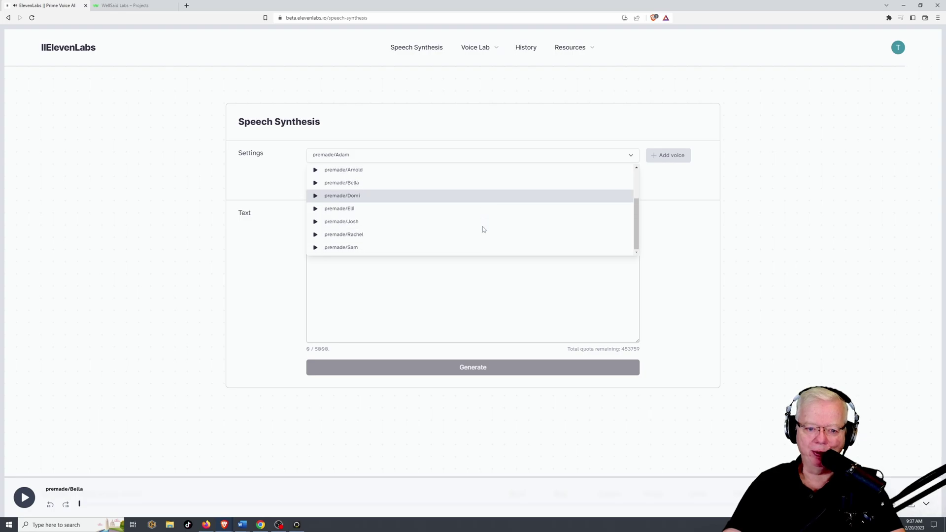
click(315, 248)
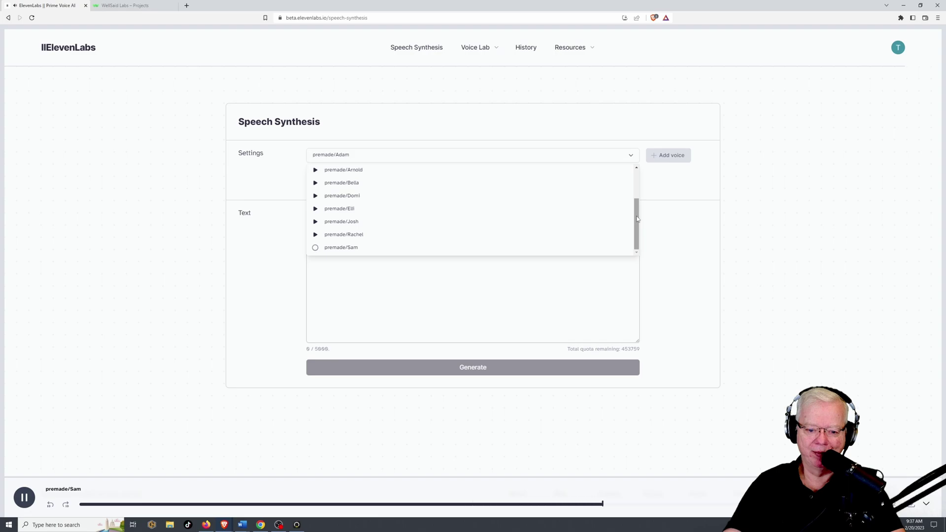
click(759, 148)
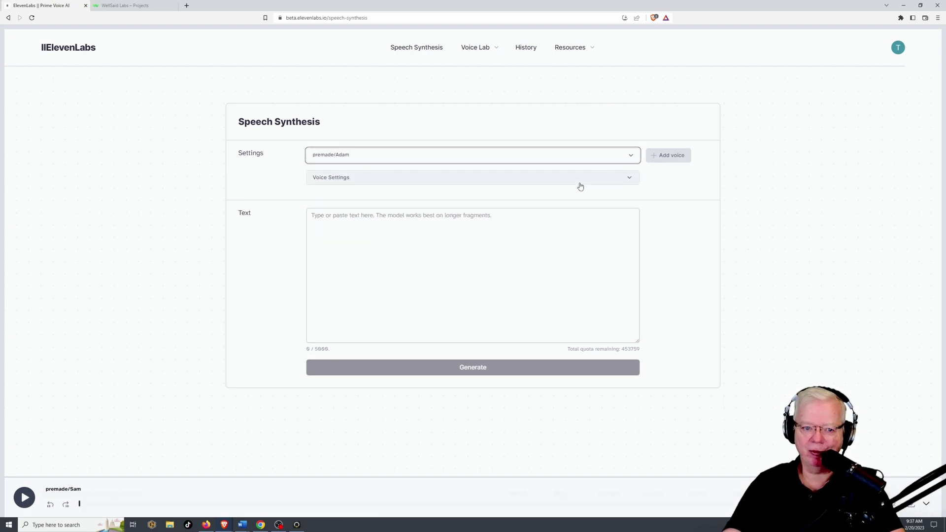
Expand Voice Settings and lower the Stability slider to about 21%.
click(596, 178)
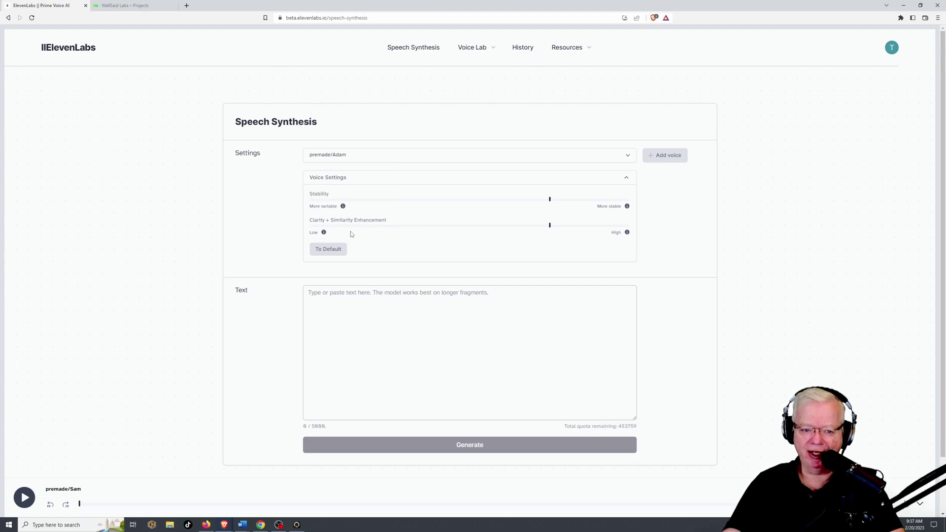
drag(350, 231, 389, 234)
click(390, 234)
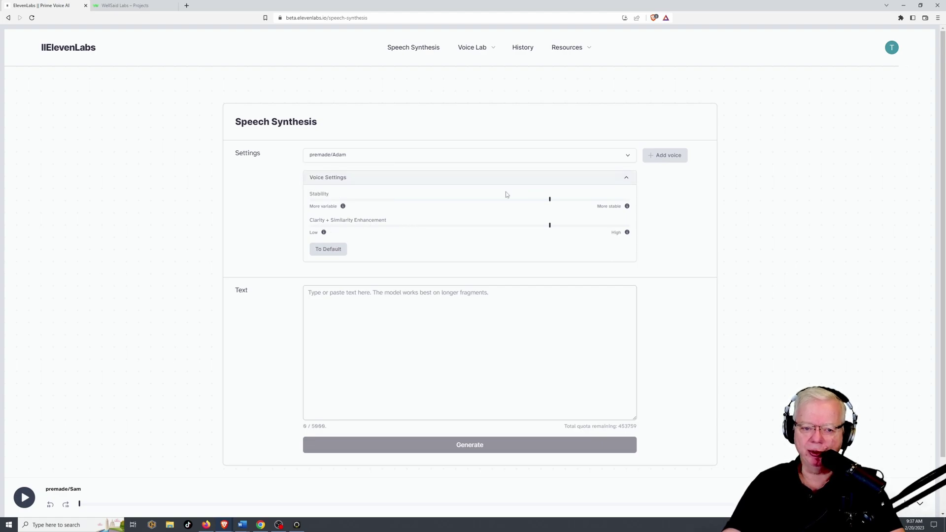
drag(550, 200, 353, 199)
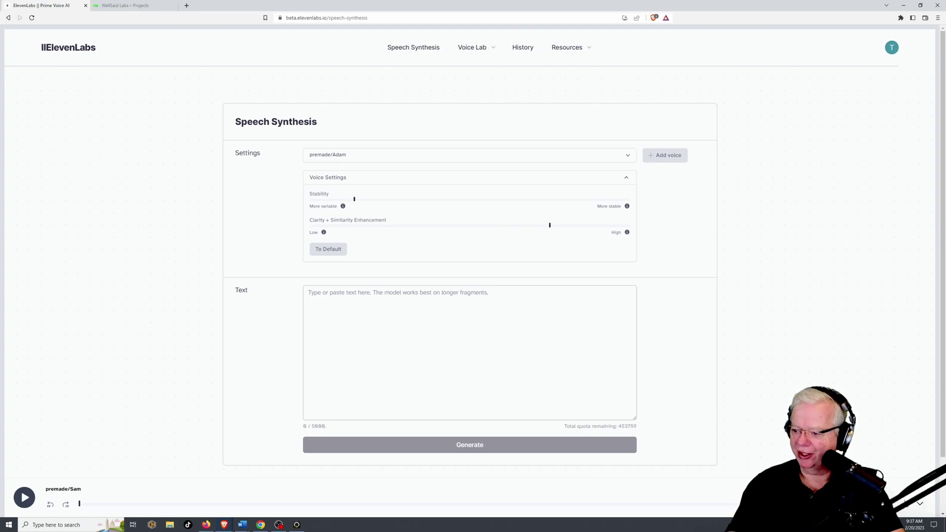
Paste the test sentence and set Stability to about 19% and Clarity + Similarity to about 81%.
text(If I were a human, I would like and subscribe to this channel.)
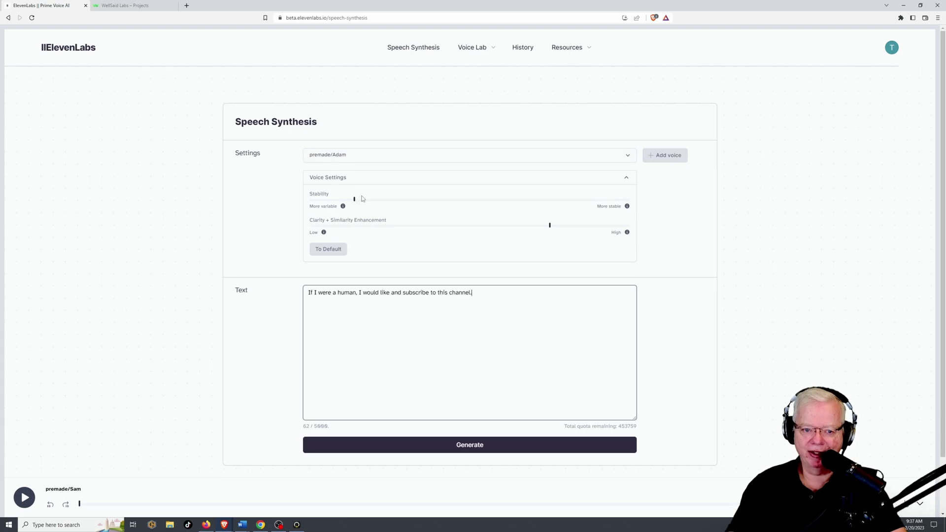
drag(355, 199, 372, 200)
drag(554, 227, 566, 227)
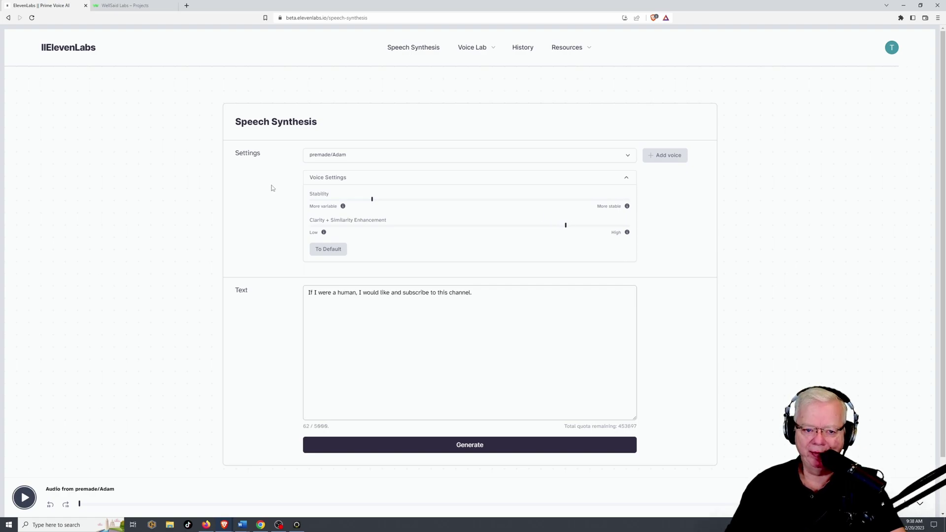
click(373, 202)
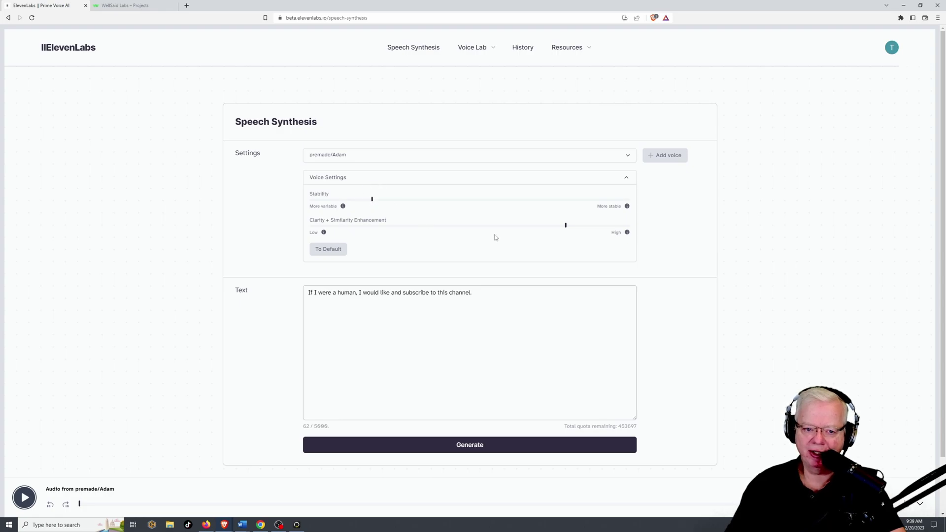
mouse_move(567, 228)
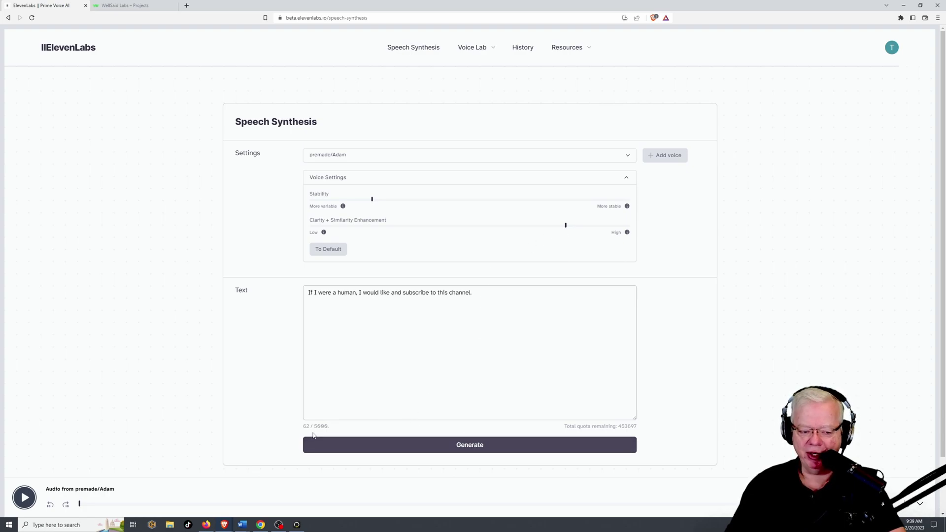
Play the Adam clip, generate the sentence, then regenerate it with Stability at 0%.
click(24, 498)
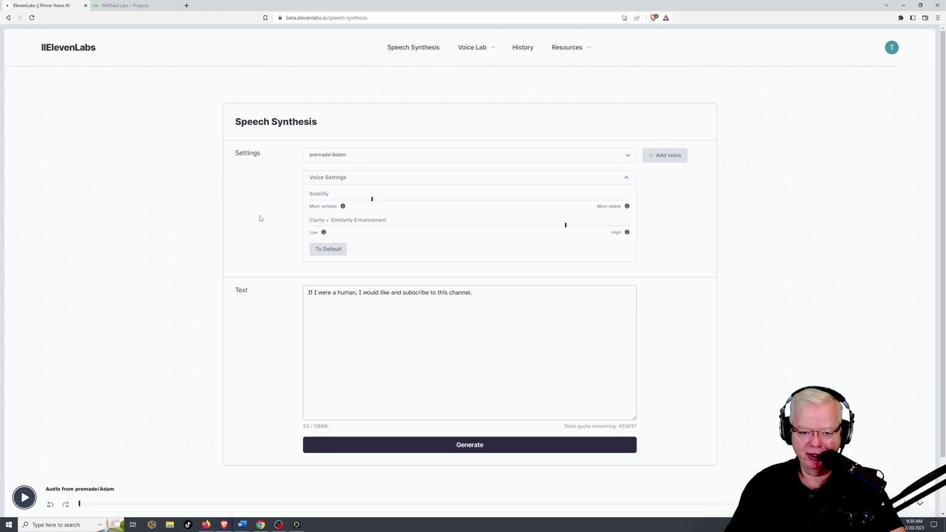
click(406, 451)
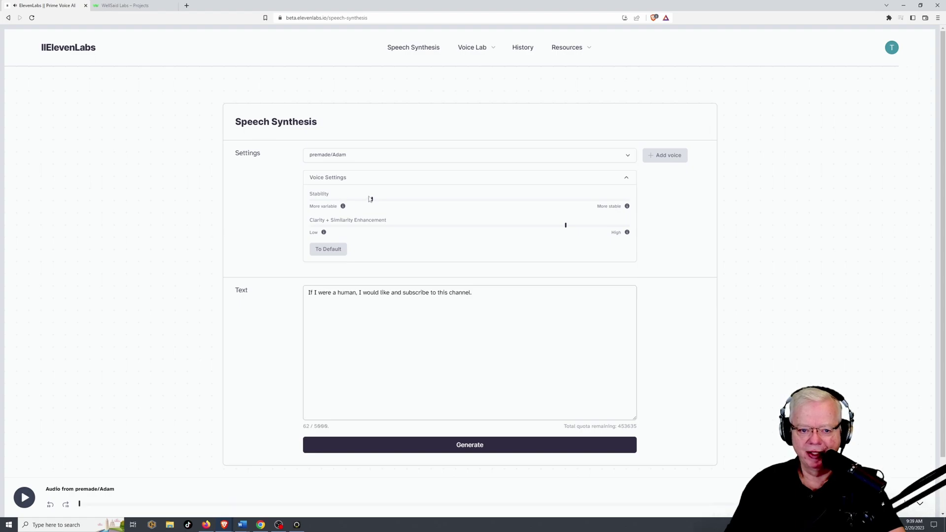
drag(370, 199, 287, 274)
click(414, 445)
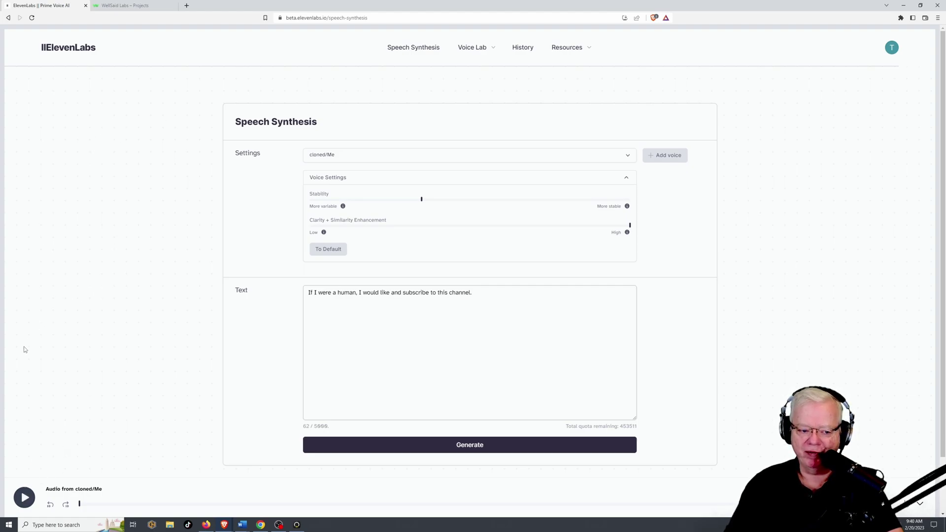
Play the cloned-voice clip, then regenerate the sentence at Stability about 19%, then about 23%.
click(24, 497)
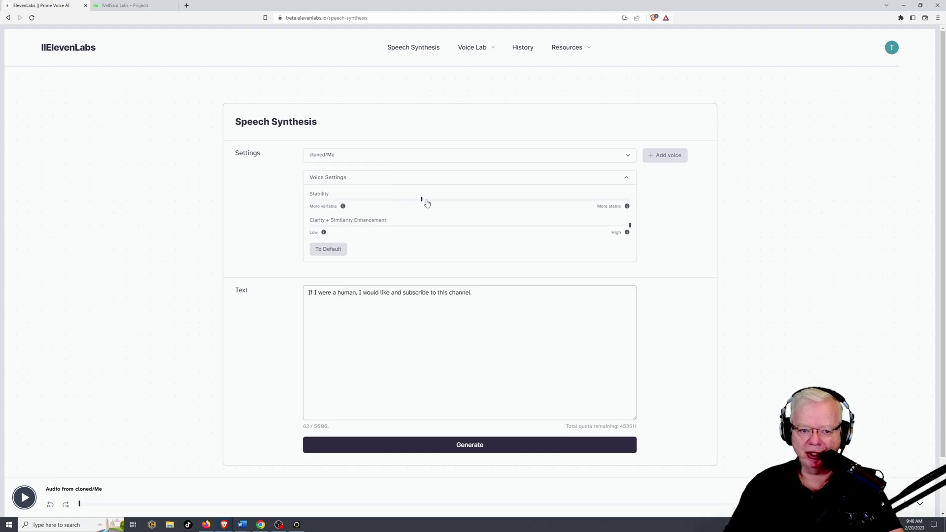
drag(420, 201, 360, 201)
click(452, 446)
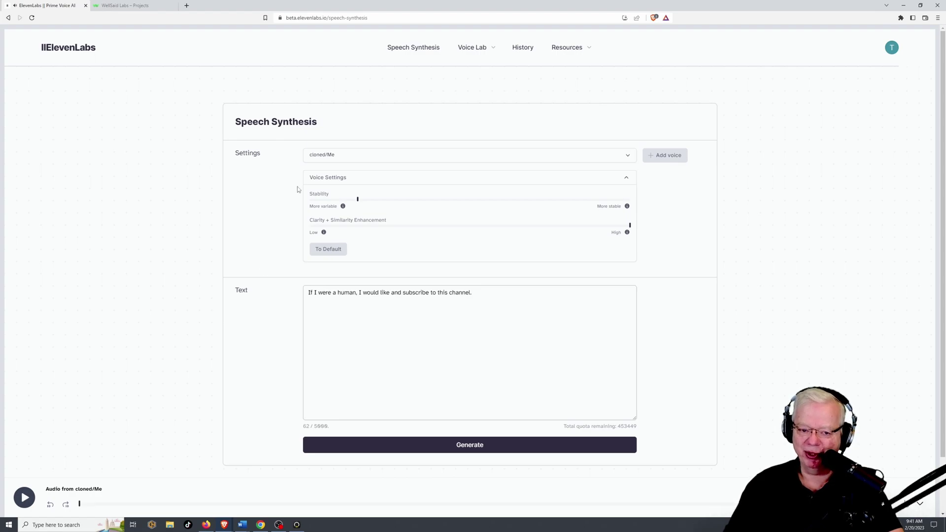
mouse_move(358, 202)
drag(358, 203, 389, 200)
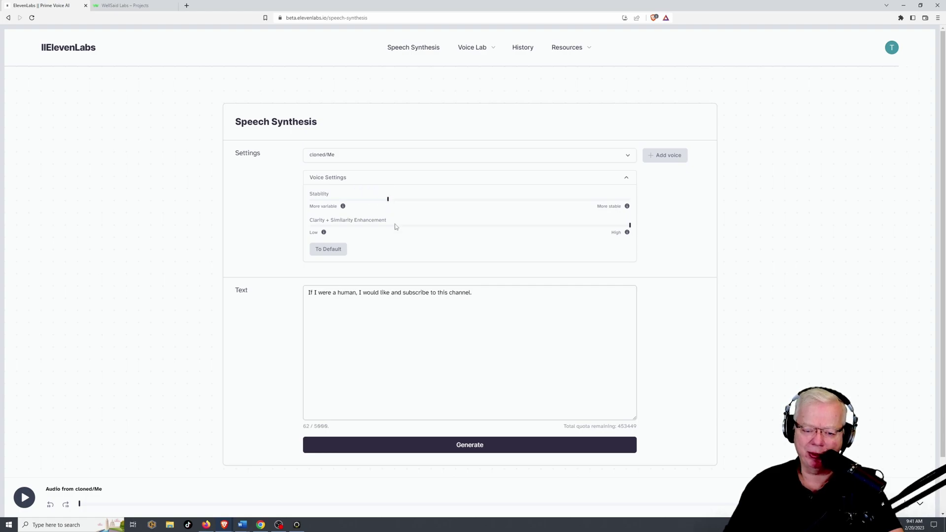
click(460, 447)
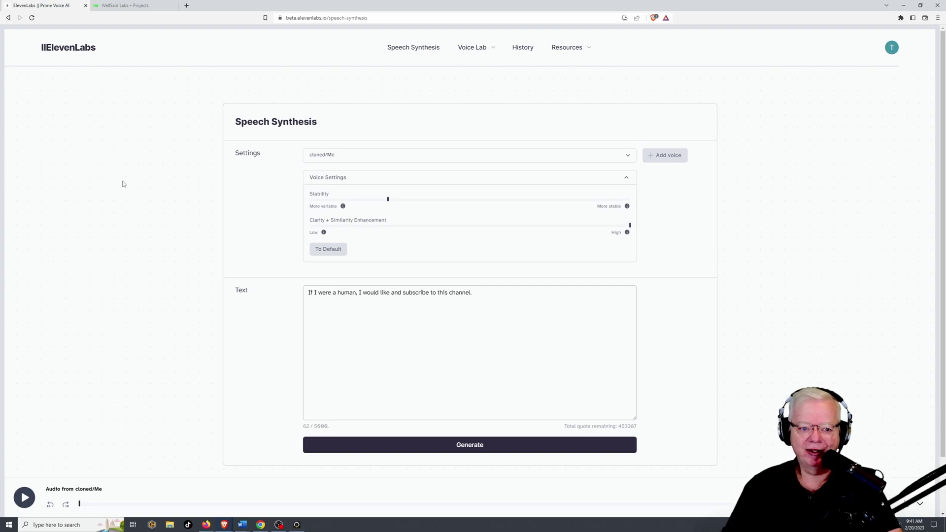
Select the other cloned voice, generate the test sentence with it, and play the result.
click(332, 155)
click(339, 174)
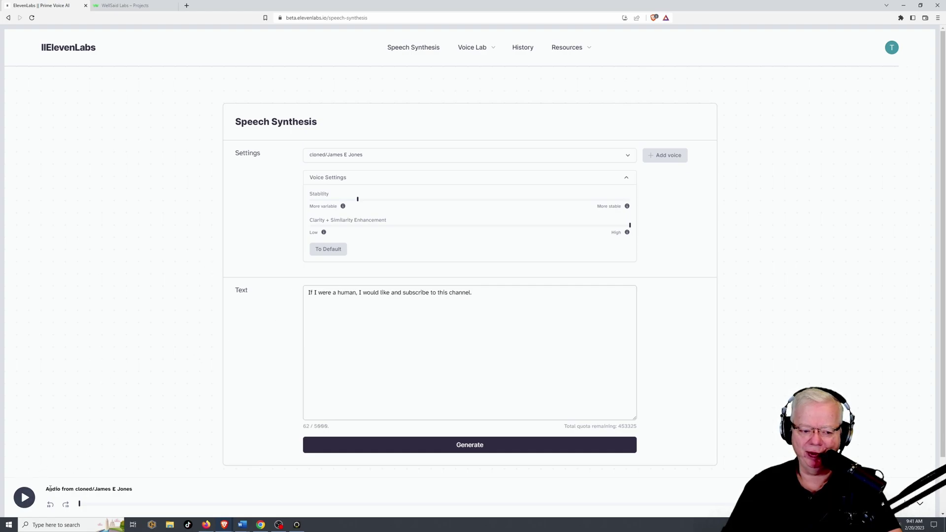
click(24, 497)
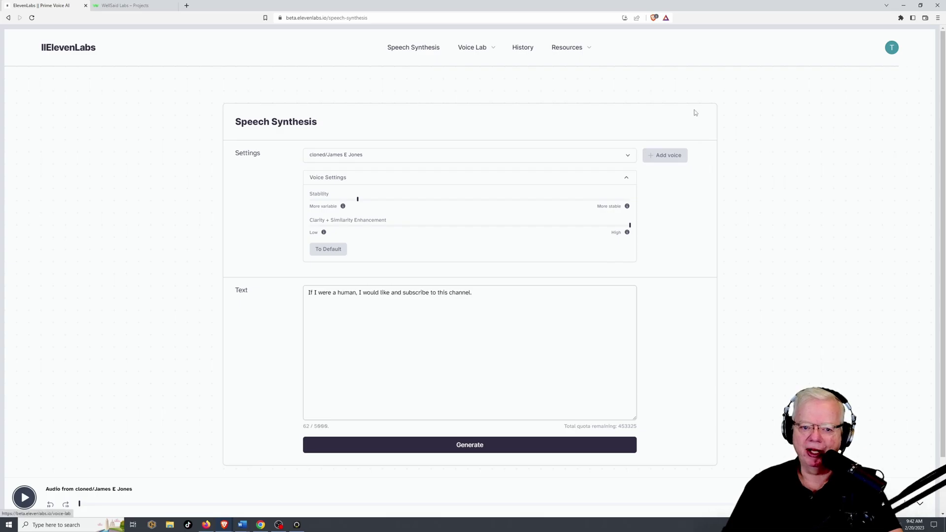
Open the Voice Lab cloning page, start Add Instant Voice, then cancel that dialog.
click(667, 156)
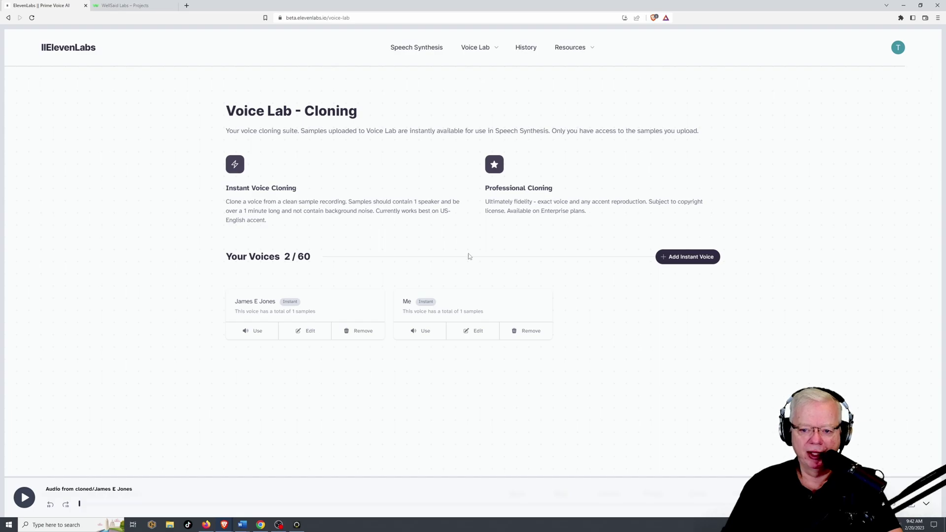
click(683, 260)
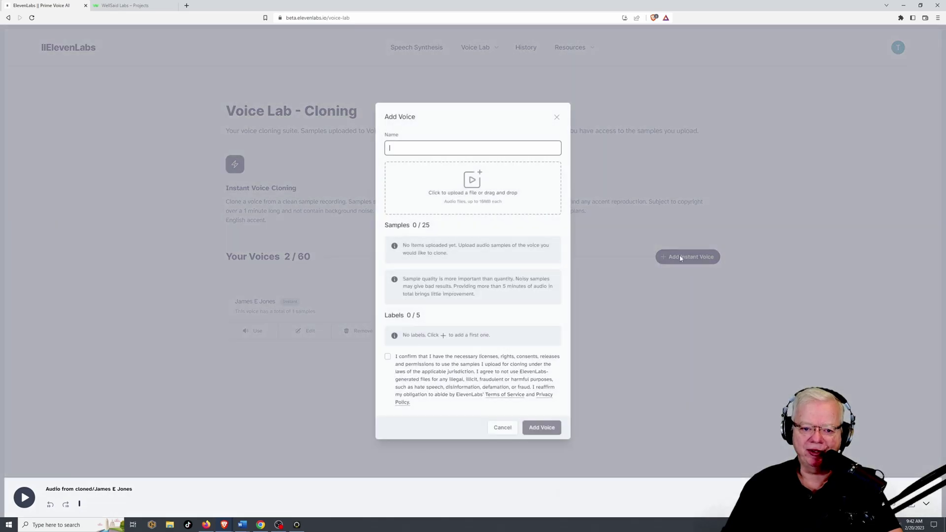
click(499, 428)
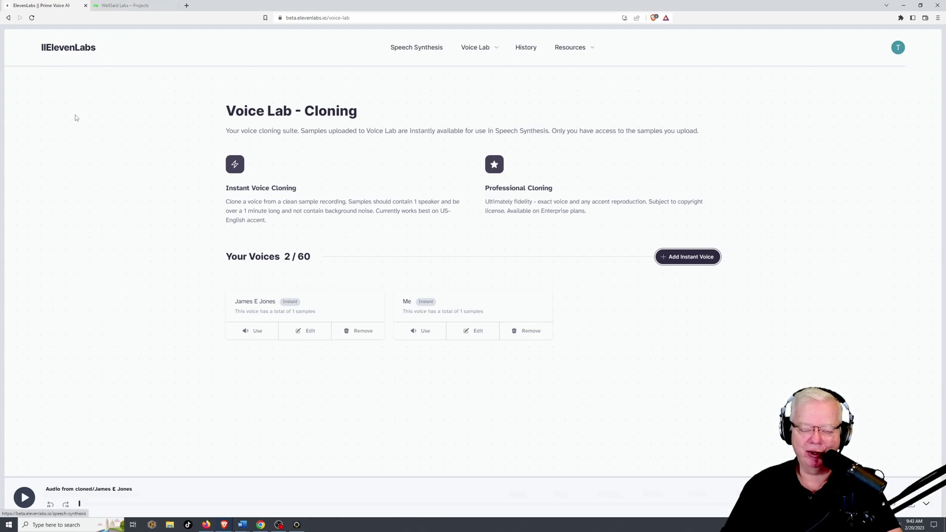
In WellSaid Labs, create a project named 'Test' and open it in Studio.
click(126, 5)
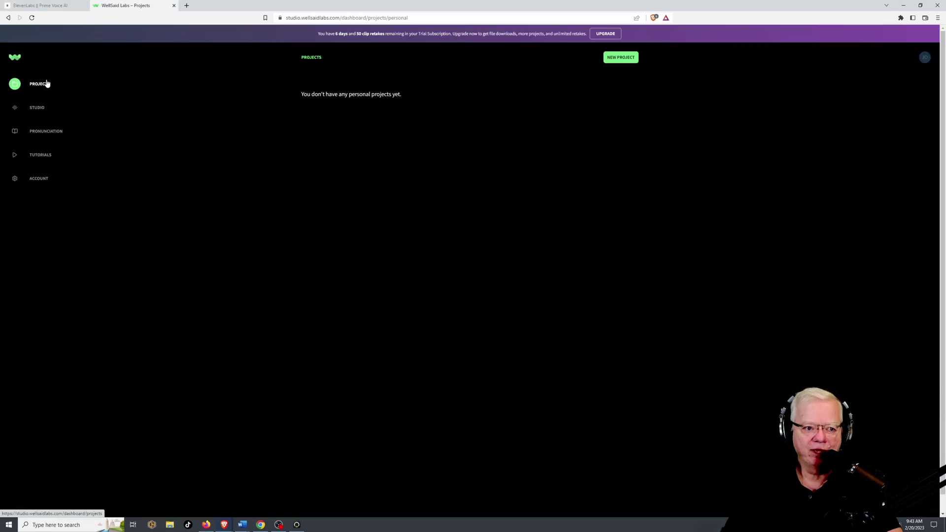
click(618, 59)
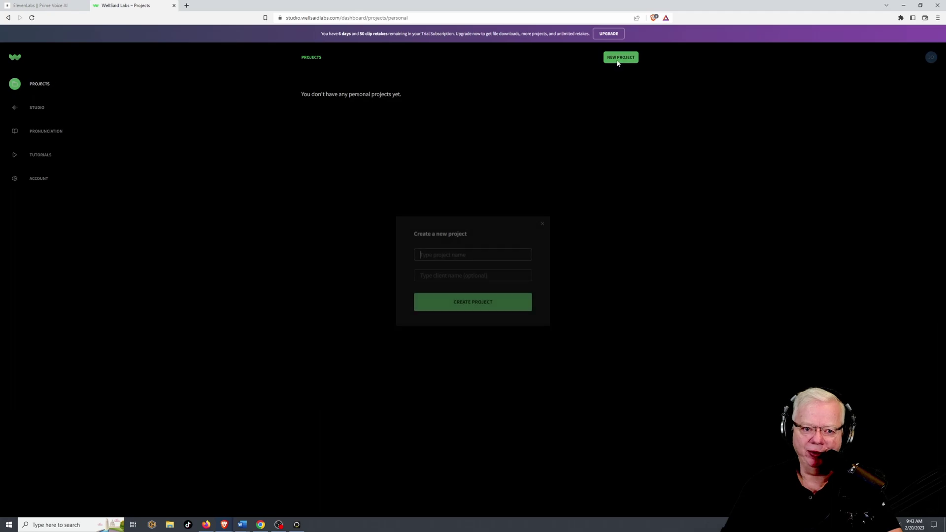
text(Test)
key(Return)
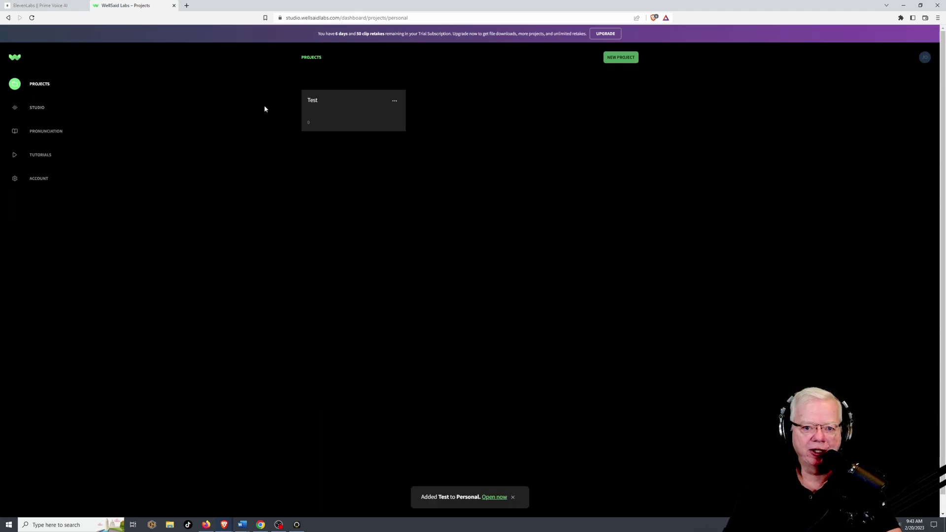
click(331, 118)
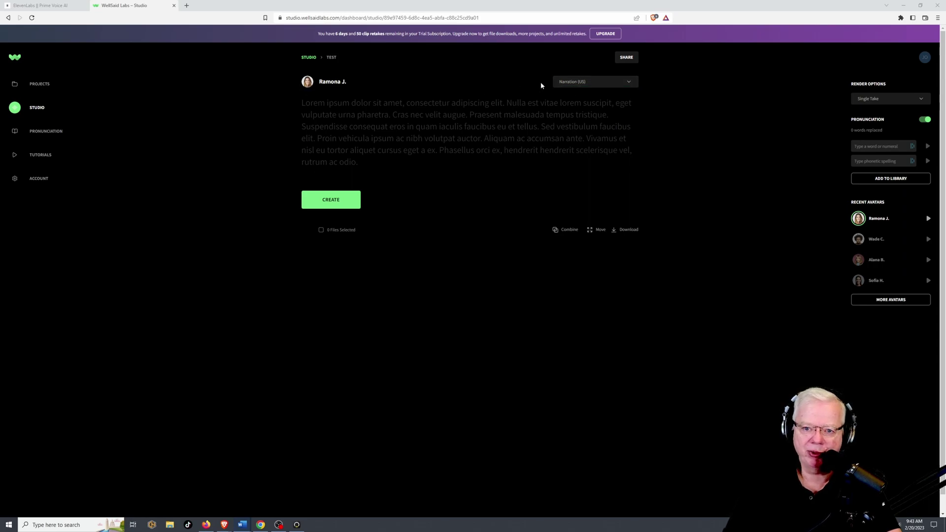
Keep the Narration (US) style, paste the test sentence, and create the first clip.
click(575, 84)
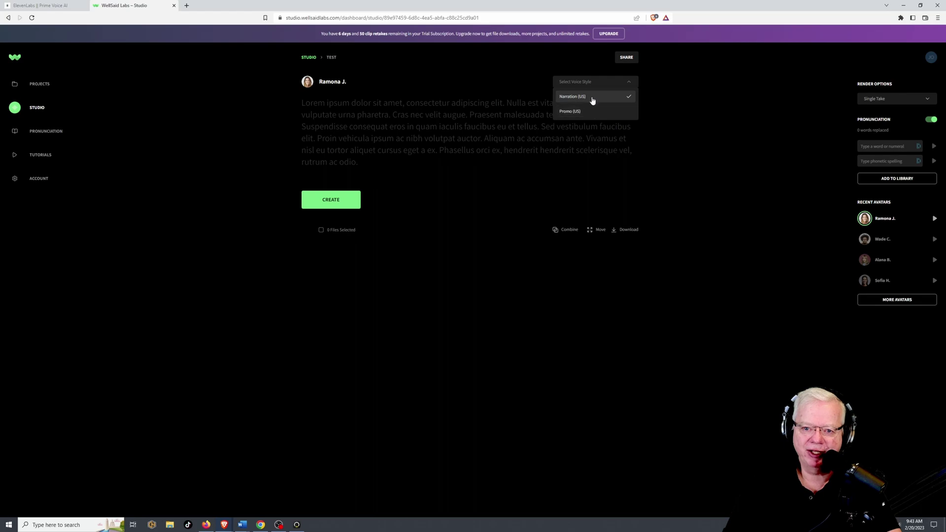
click(772, 140)
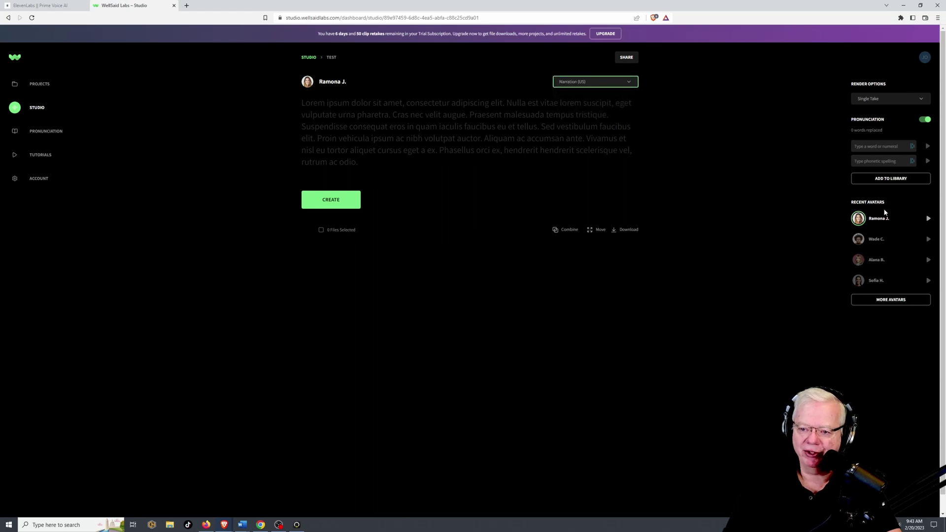
click(412, 104)
text(If I were a human, I would like and subscribe to this channel.)
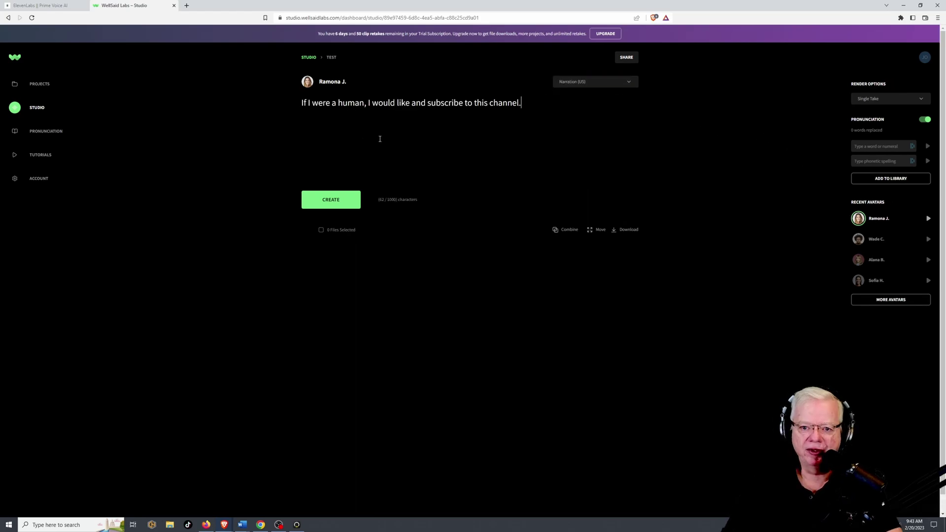
click(336, 199)
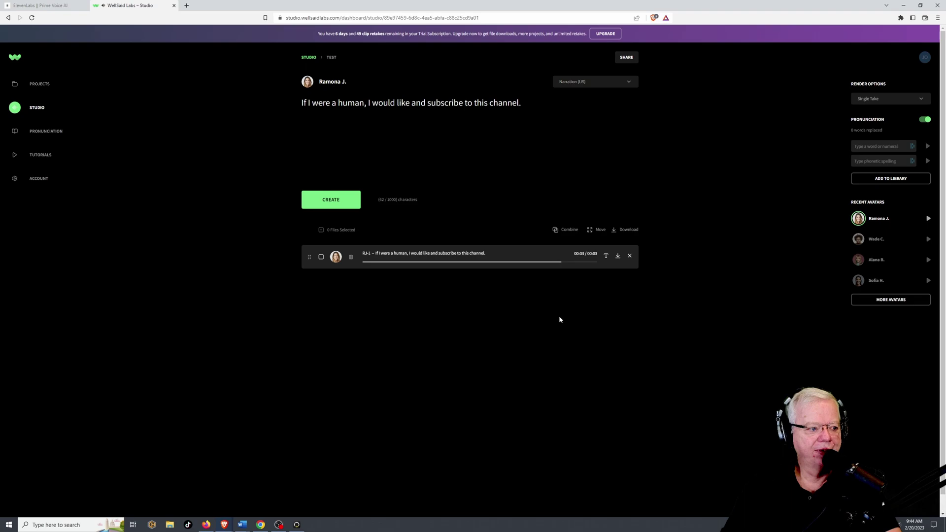
Switch the voice style to Promo (US) and create a second clip.
click(629, 85)
click(591, 110)
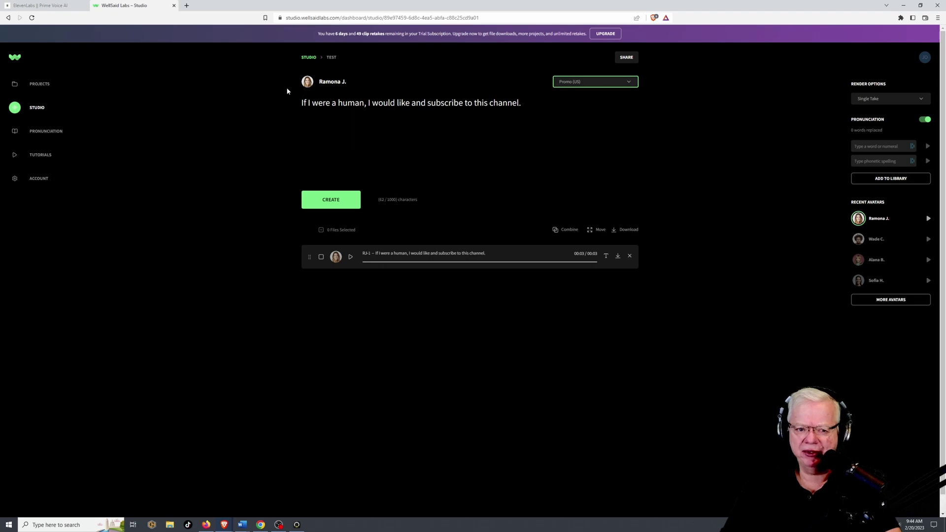
click(354, 198)
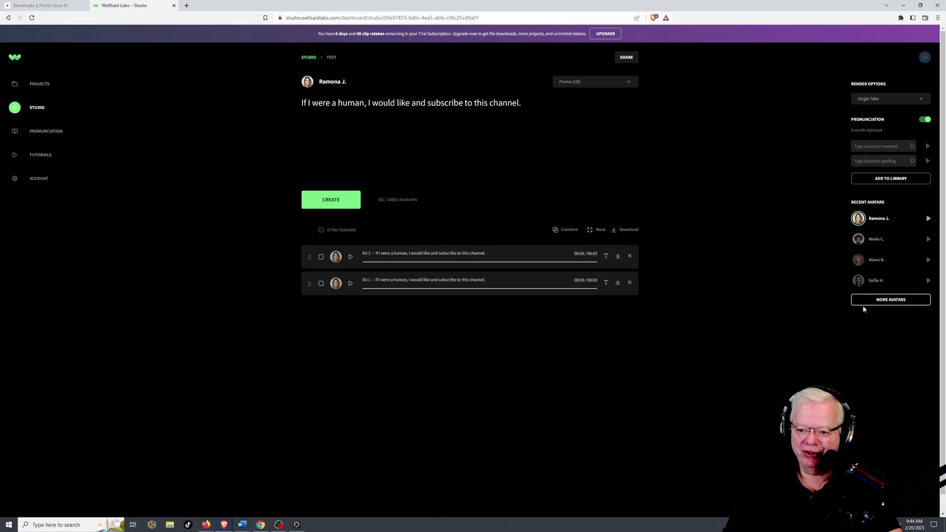
Preview the Sofia H., James B. and Isabel V. avatar voices, then close the avatar picker.
click(898, 302)
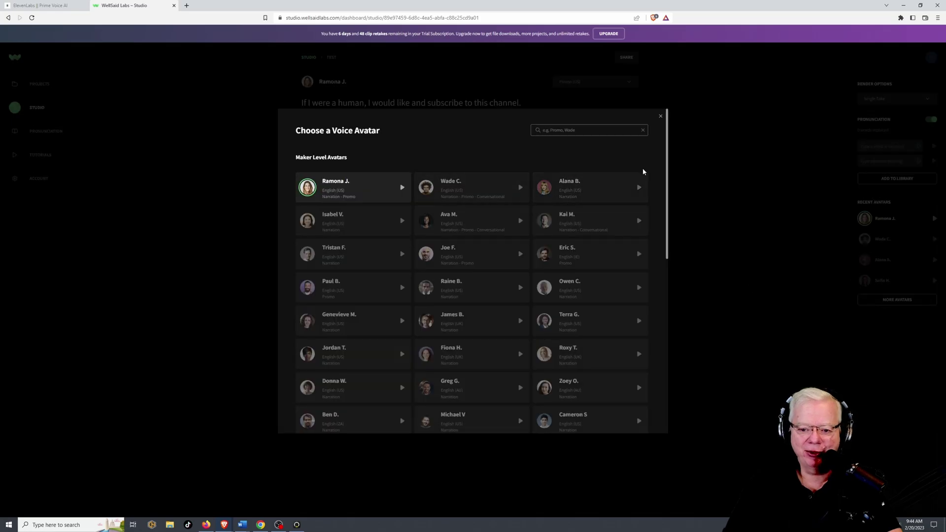
scroll(600, 182, down, 1)
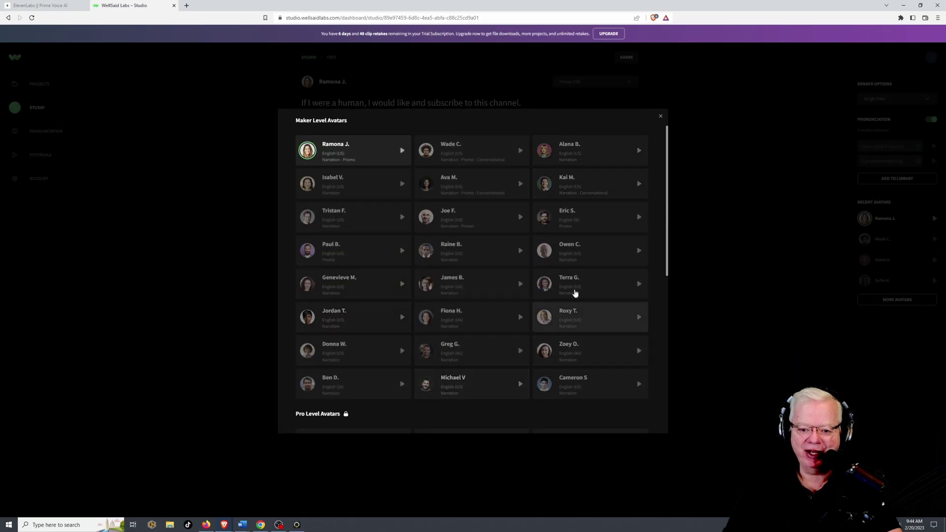
scroll(649, 216, down, 5)
scroll(649, 215, down, 3)
scroll(450, 214, up, 3)
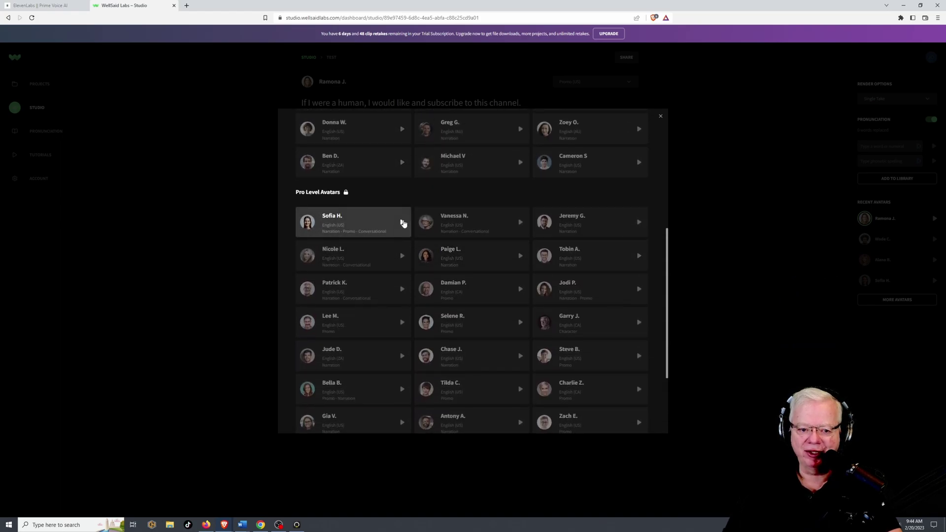
click(403, 222)
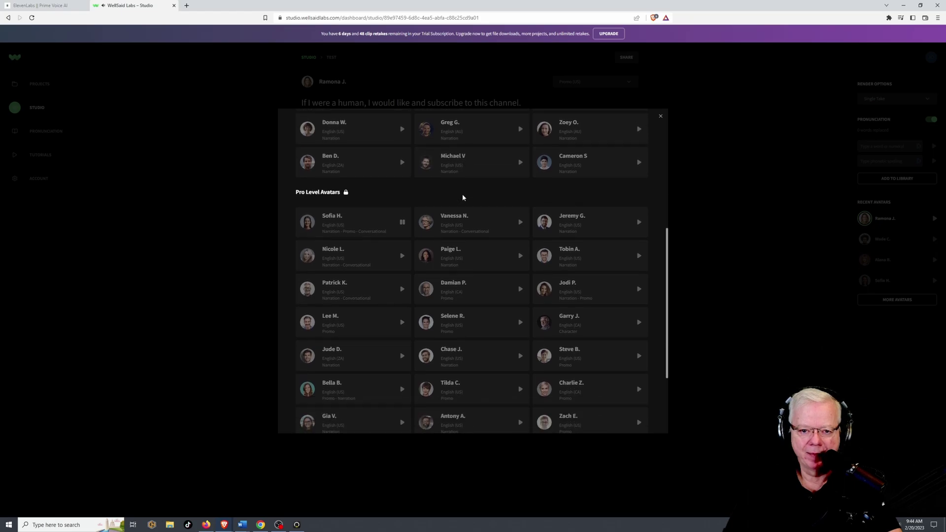
scroll(462, 198, up, 4)
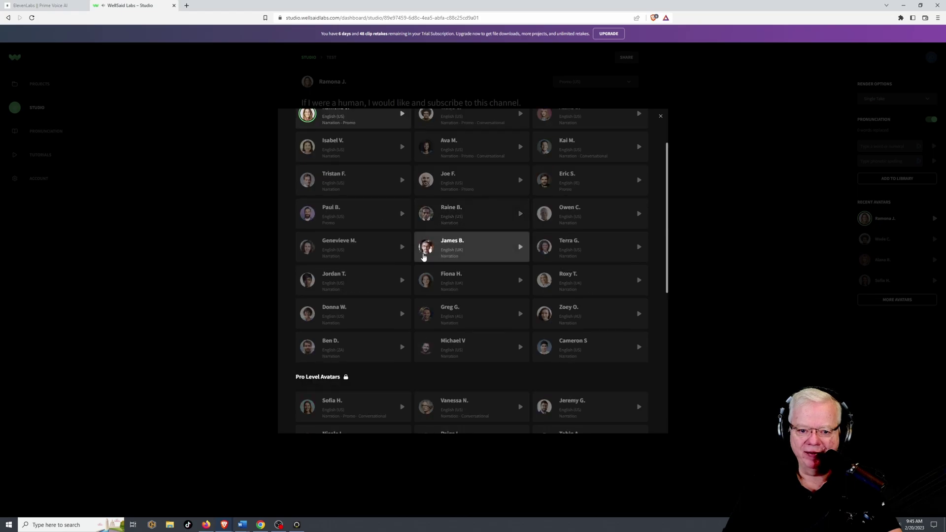
click(521, 247)
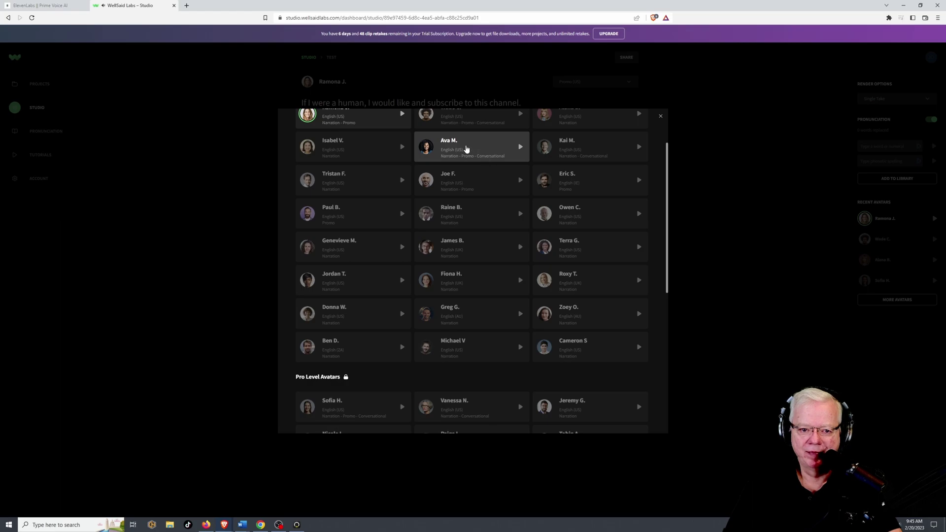
click(401, 147)
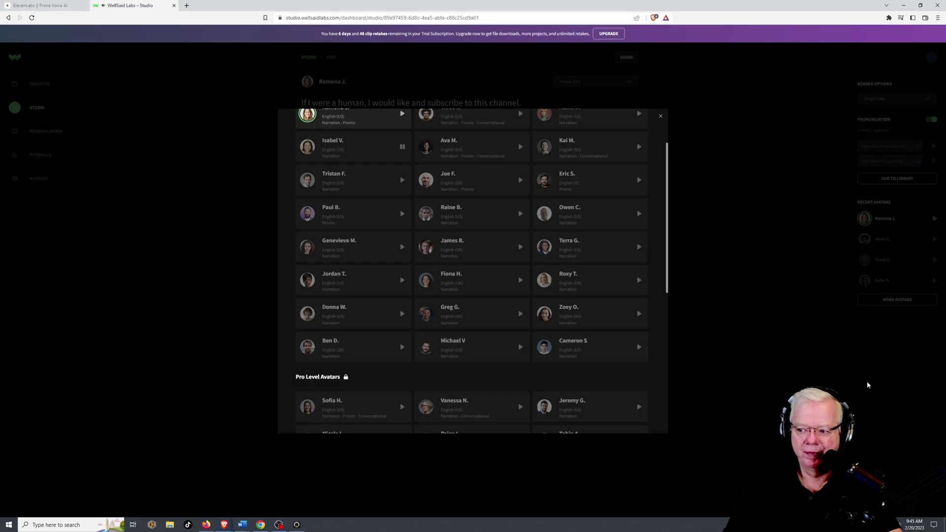
click(785, 274)
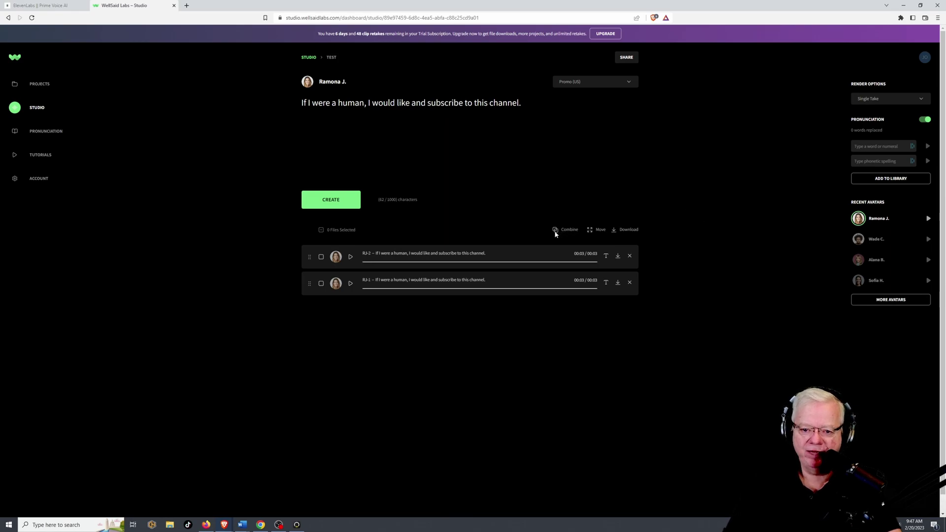
Select clips RJ-2 and RJ-1 and combine them into a new clip named 'Test'.
click(321, 257)
click(319, 284)
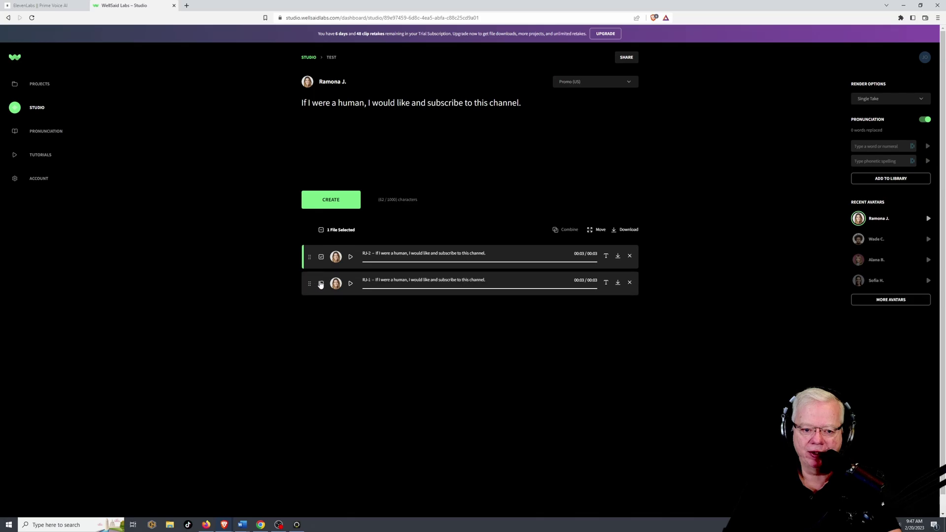
click(575, 231)
click(507, 254)
text(Test)
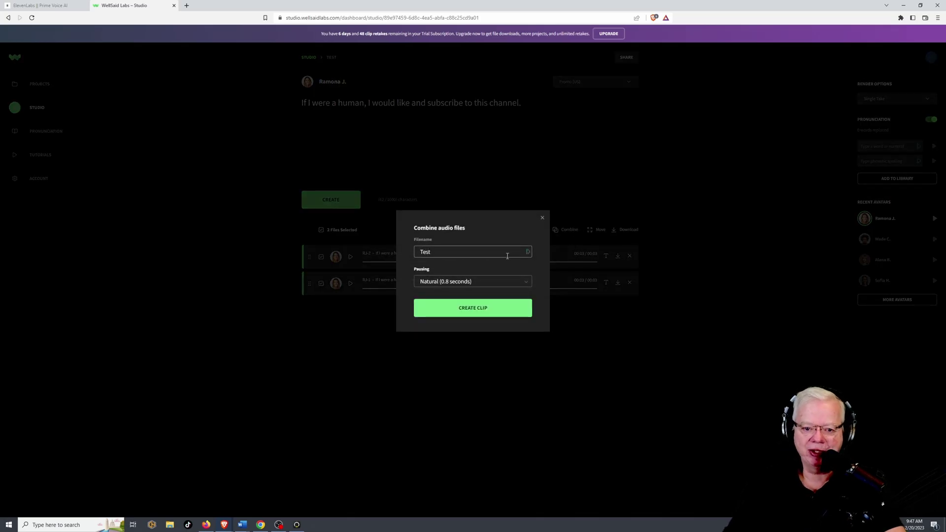
key(Return)
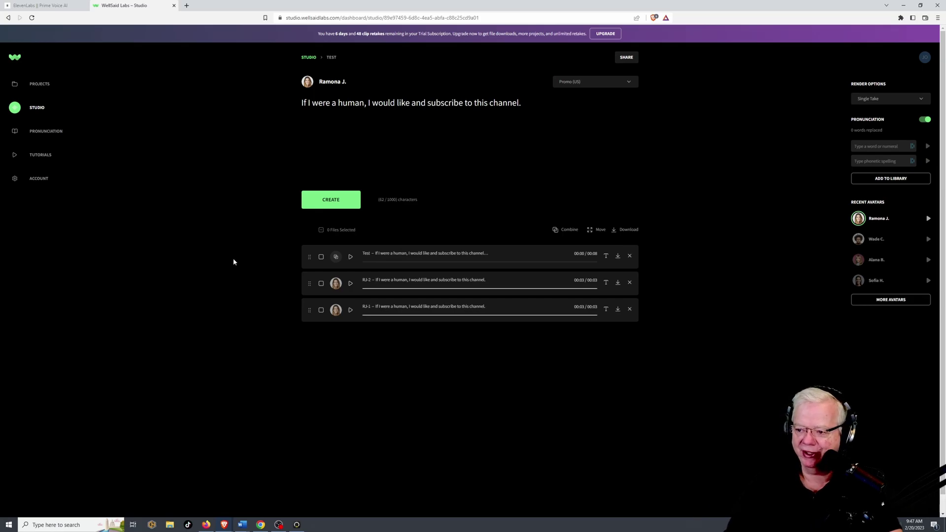
click(52, 6)
click(416, 48)
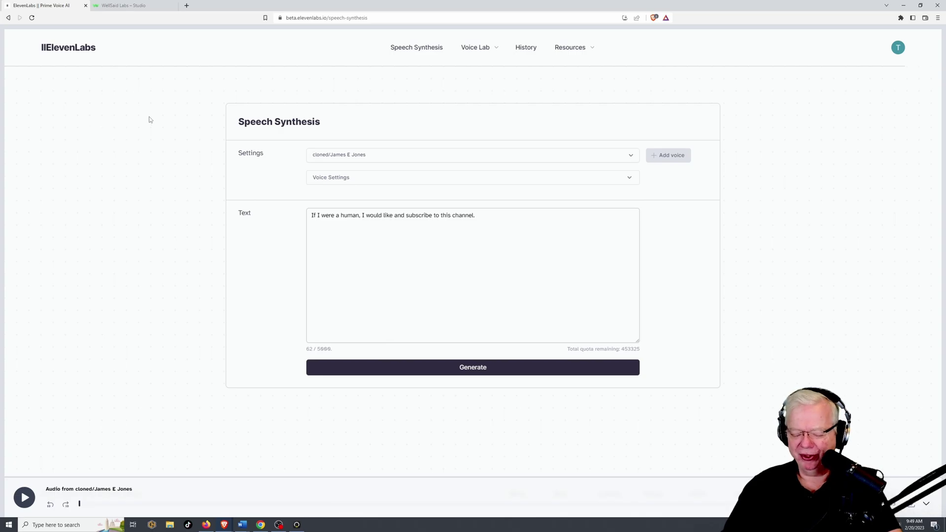
key(ctrl+Tab)
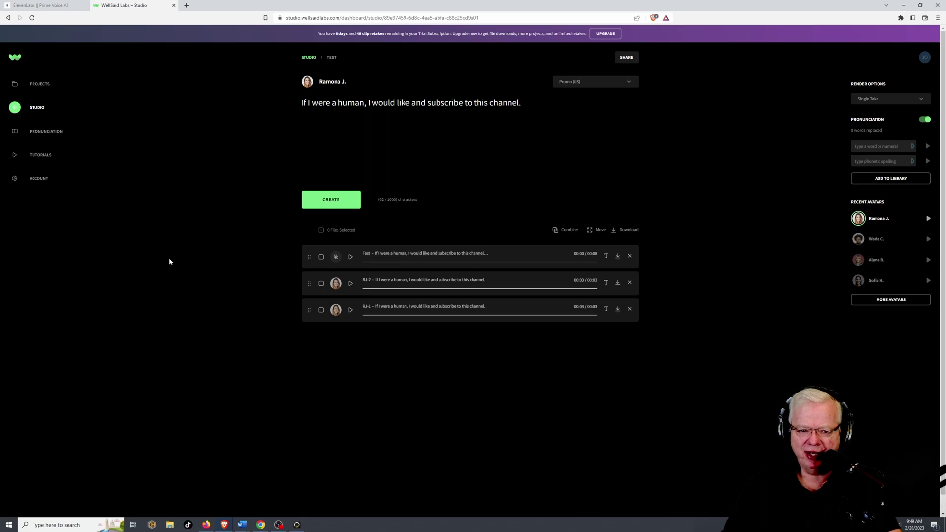
Show the WellSaid upgrade plans (Maker $49, Creative $99, Producer $199, Team) enlarged for reading.
click(606, 35)
key(ctrl+plus)
key(ctrl+plus)
key(ctrl+plus)
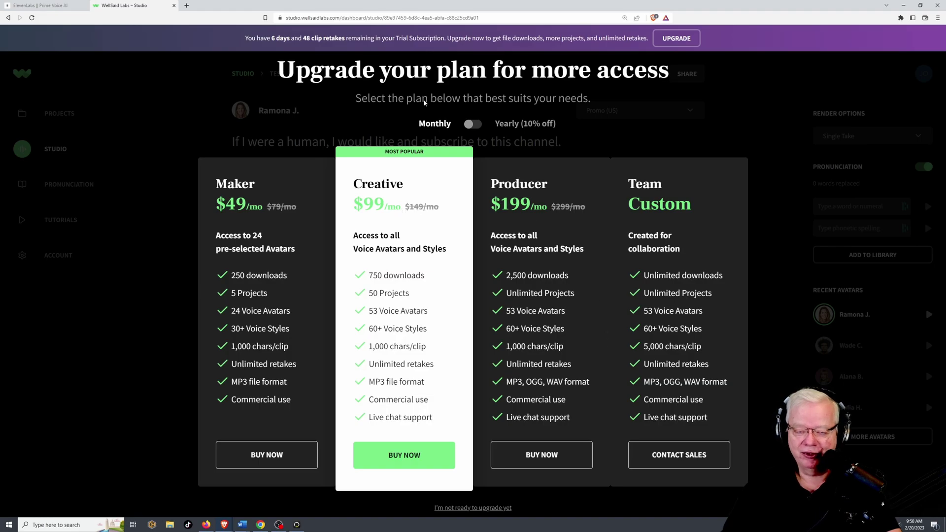
View ElevenLabs subscription plans: Free $0, Starter $5, Creator $22, Independent Publisher $99, Growing Business $330.
click(45, 6)
click(898, 47)
click(857, 106)
scroll(222, 143, down, 3)
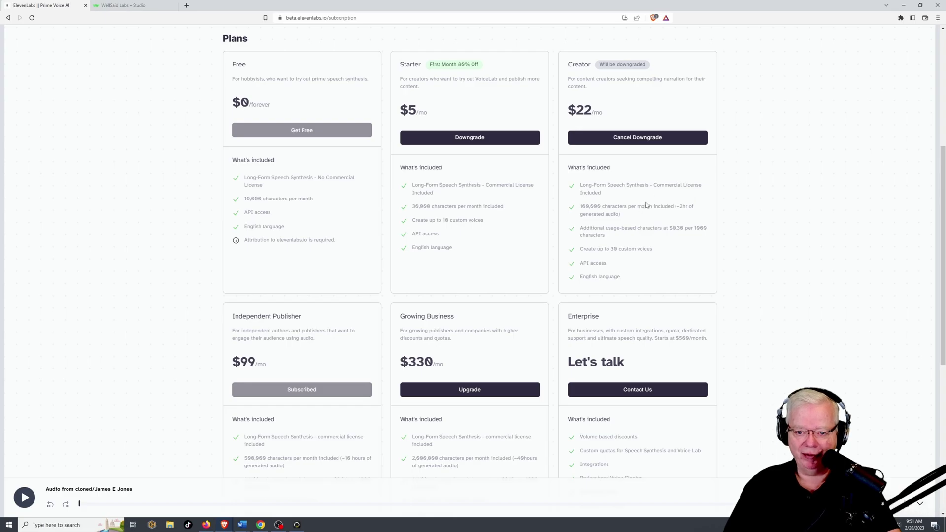
scroll(728, 225, down, 2)
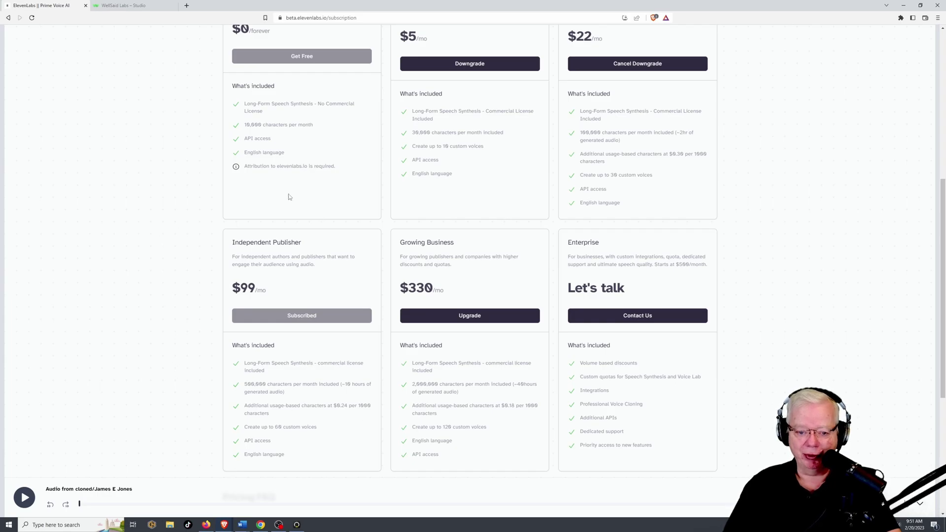
scroll(180, 183, up, 2)
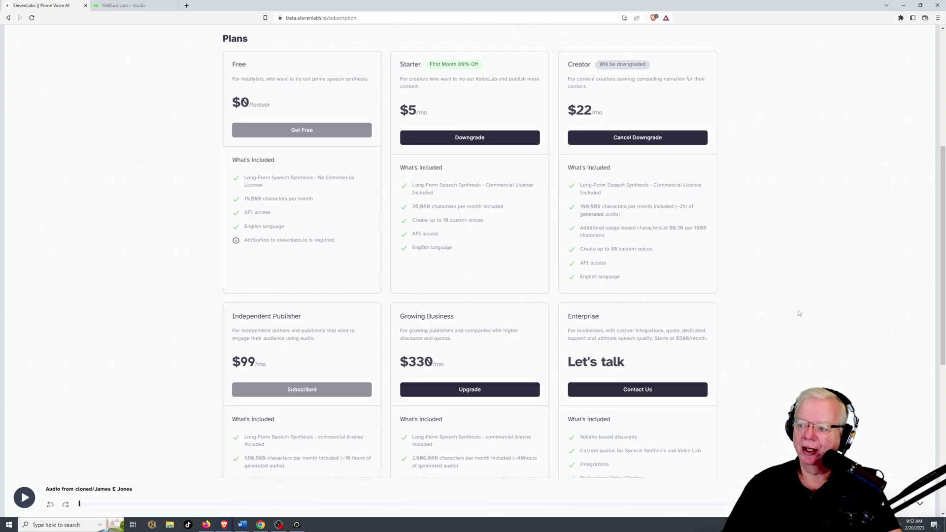
Close the WellSaid pricing overlay to return to the Test project's Studio.
click(122, 5)
click(827, 226)
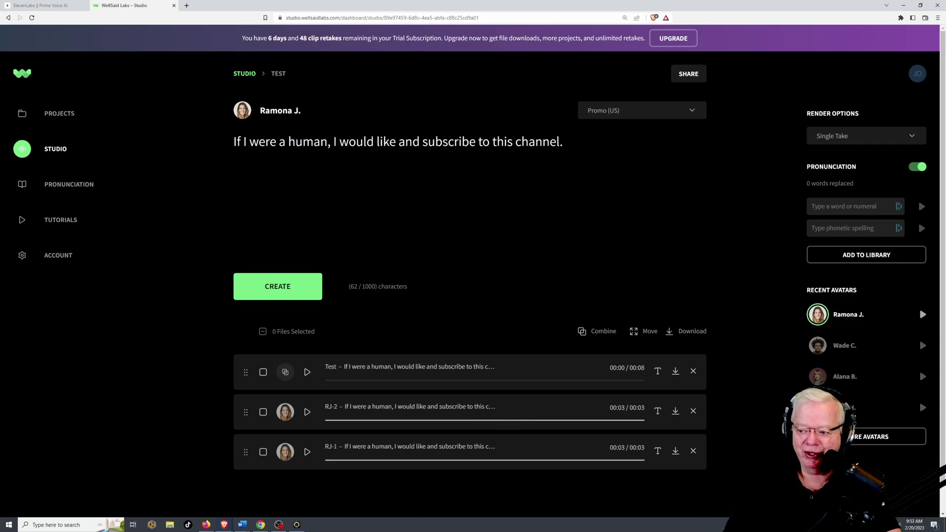
Back in ElevenLabs Speech Synthesis, highlight the 453325 remaining character quota.
key(ctrl+Tab)
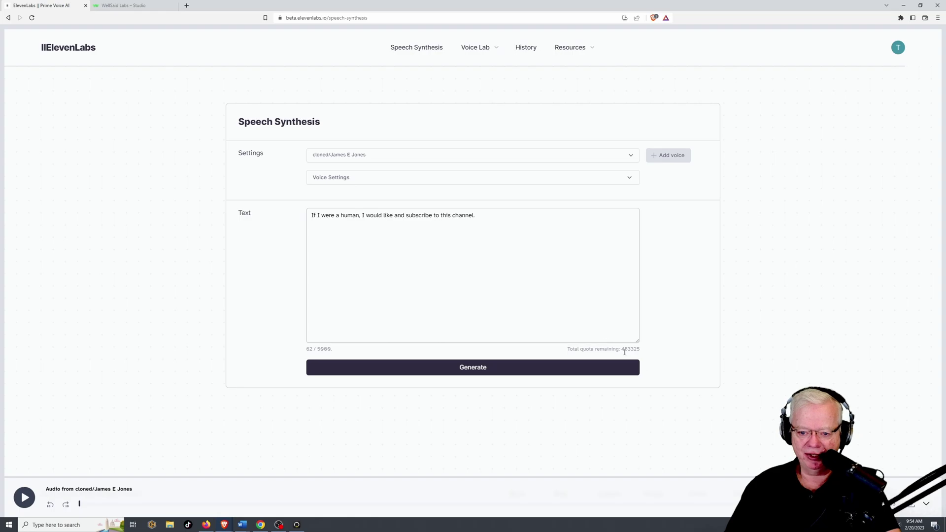
drag(619, 350, 640, 351)
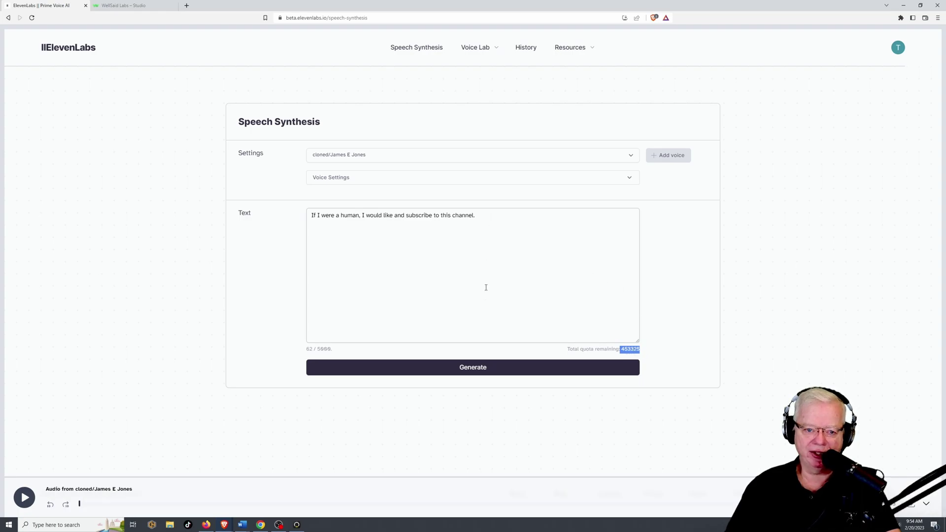
Regenerate the test sentence in the cloned voice, dropping remaining quota to 453263.
click(483, 370)
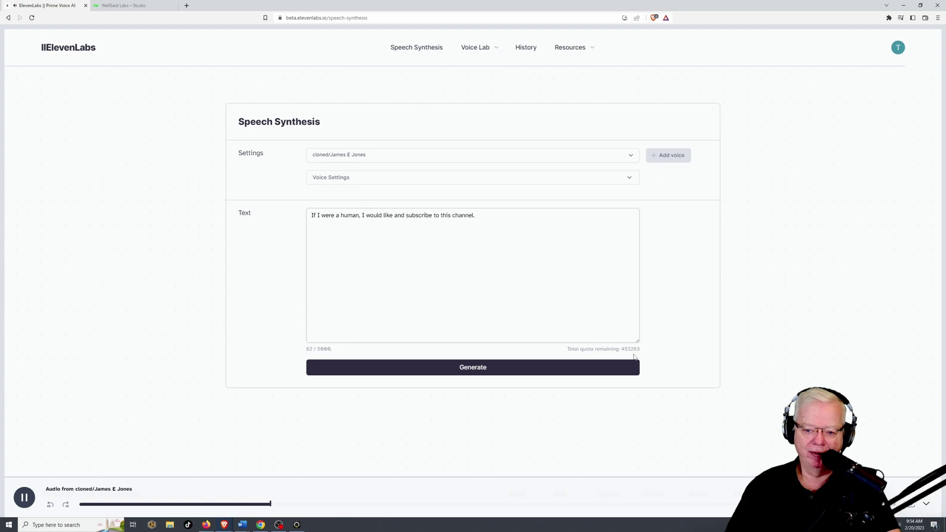